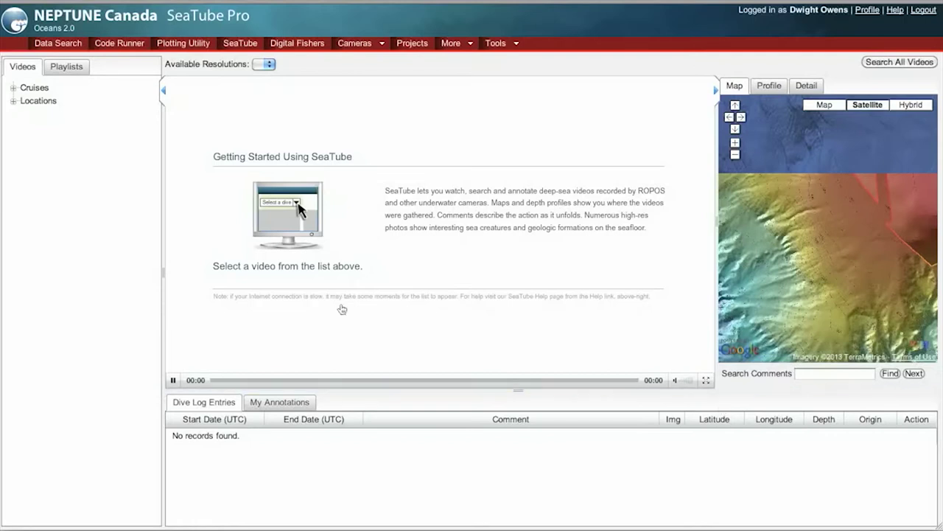
Expand the Cruises and Locations groups in the video tree
{"action": "left_click", "coordinate": [18, 88]}
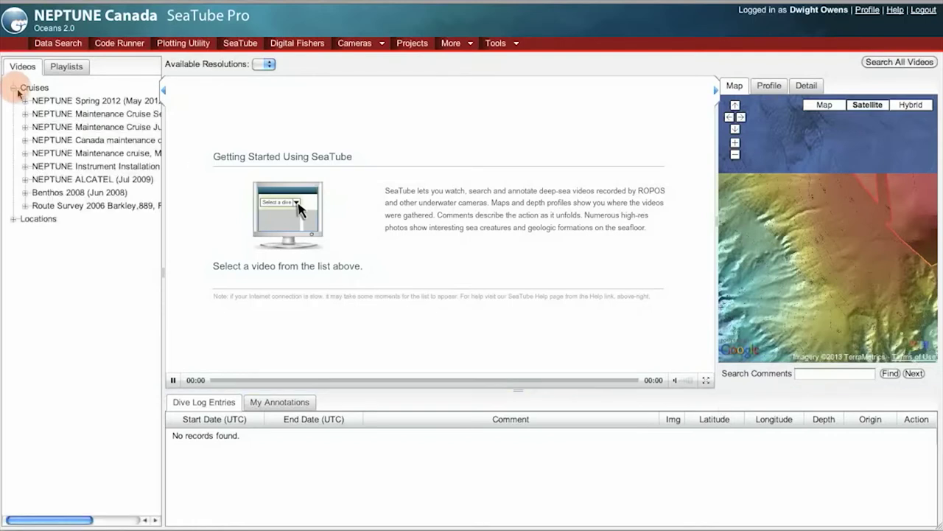
{"action": "left_click", "coordinate": [15, 221]}
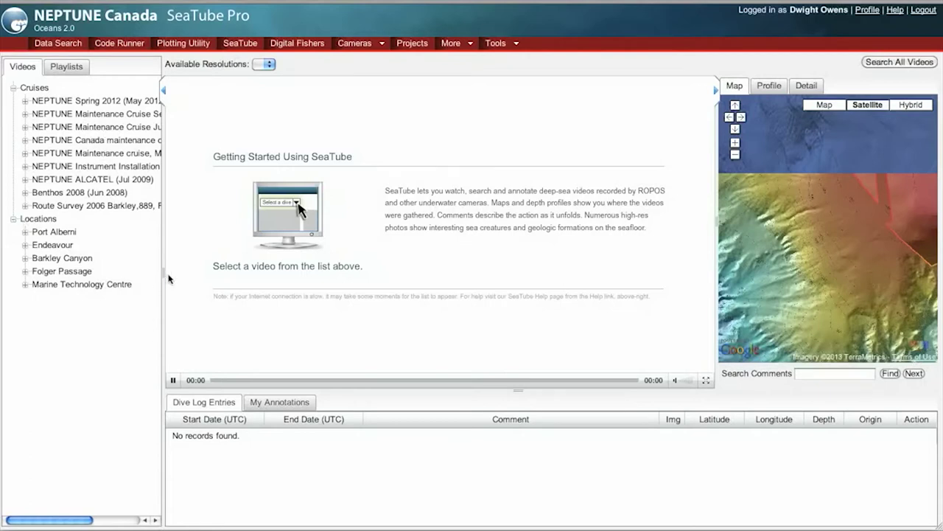
Widen the video list, expand NEPTUNE Spring 2012, and play dive R1563 from 2012-Jun-13
{"action": "left_click_drag", "start_coordinate": [165, 277], "coordinate": [235, 278]}
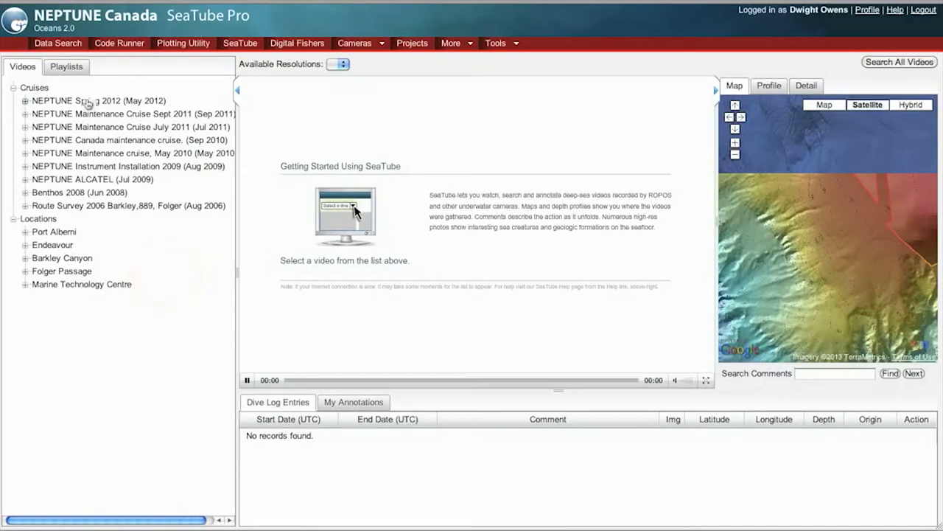
{"action": "left_click", "coordinate": [25, 101]}
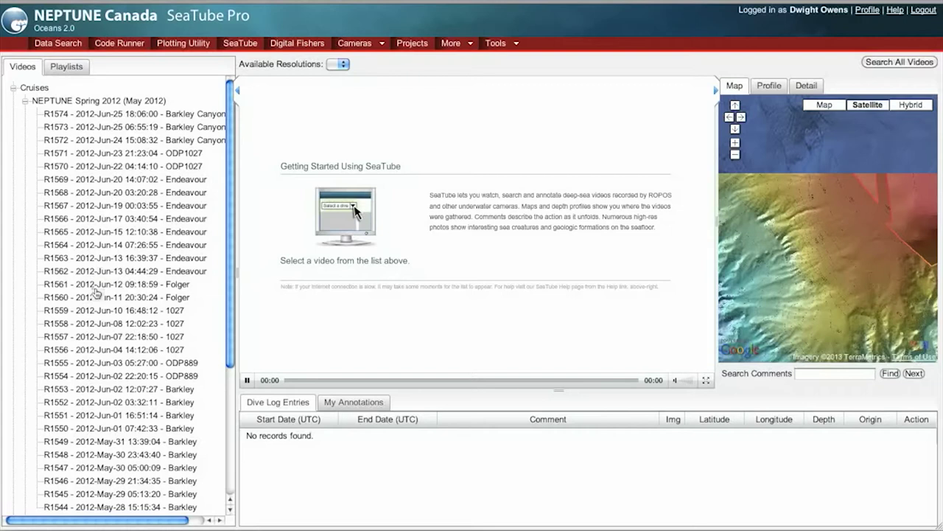
{"action": "left_click", "coordinate": [64, 261]}
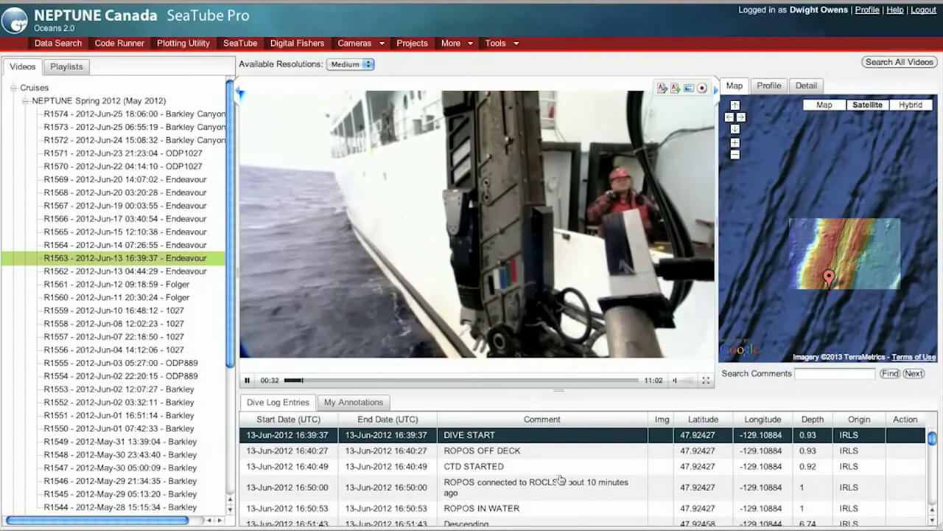
Jump the video to the 'CHORDATES: Tunicates (salp)' dive log entry
{"action": "scroll", "coordinate": [560, 479], "scroll_direction": "down", "scroll_amount": 3}
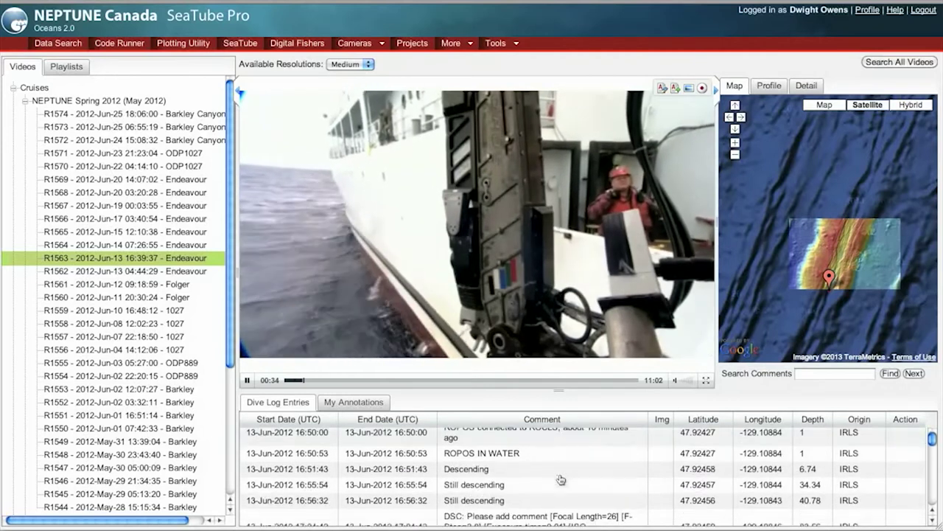
{"action": "scroll", "coordinate": [560, 479], "scroll_direction": "down", "scroll_amount": 1}
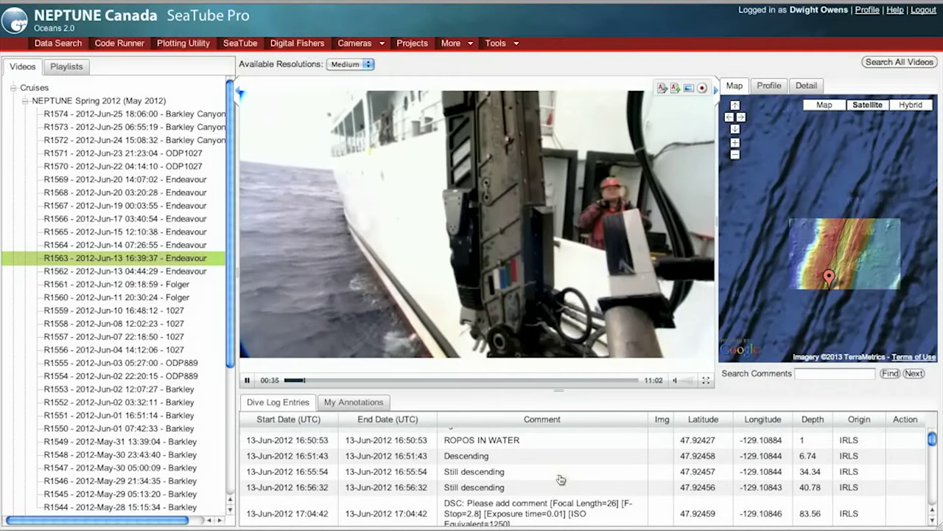
{"action": "scroll", "coordinate": [560, 479], "scroll_direction": "down", "scroll_amount": 5}
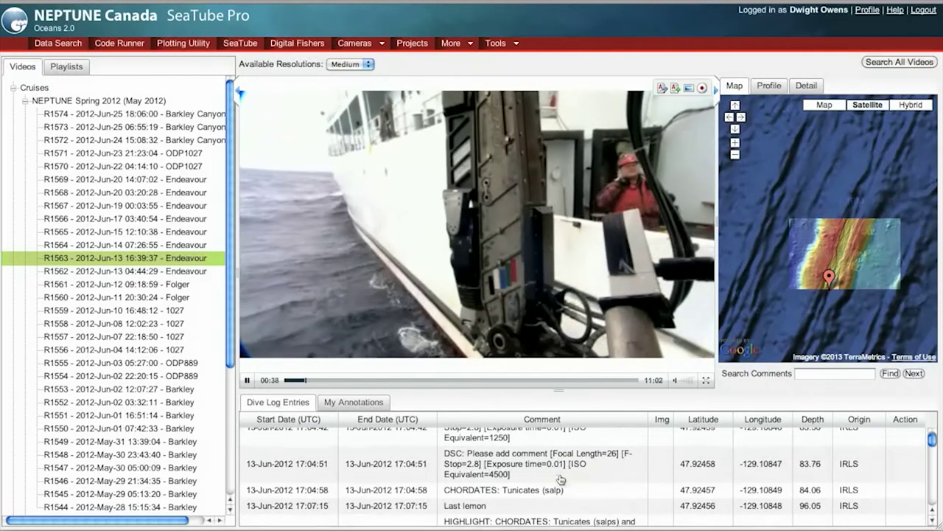
{"action": "scroll", "coordinate": [560, 479], "scroll_direction": "down", "scroll_amount": 1}
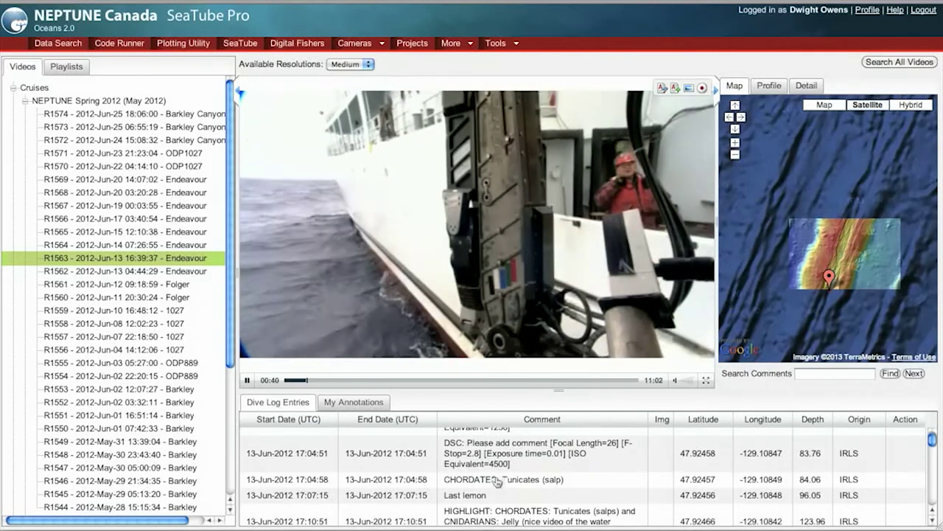
{"action": "left_click", "coordinate": [497, 479]}
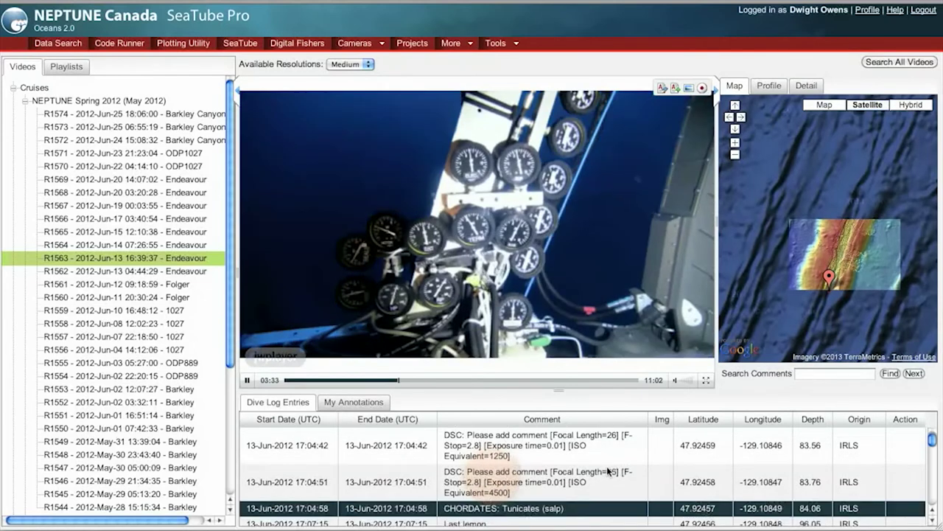
Jump the video to the 17:33:51 DSC log entry showing the squid
{"action": "scroll", "coordinate": [608, 471], "scroll_direction": "down", "scroll_amount": 1}
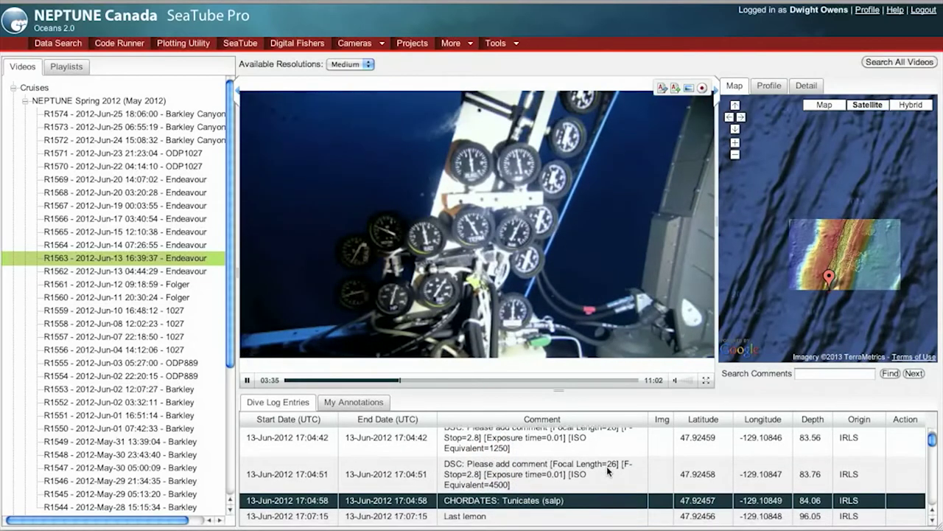
{"action": "scroll", "coordinate": [606, 466], "scroll_direction": "down", "scroll_amount": 5}
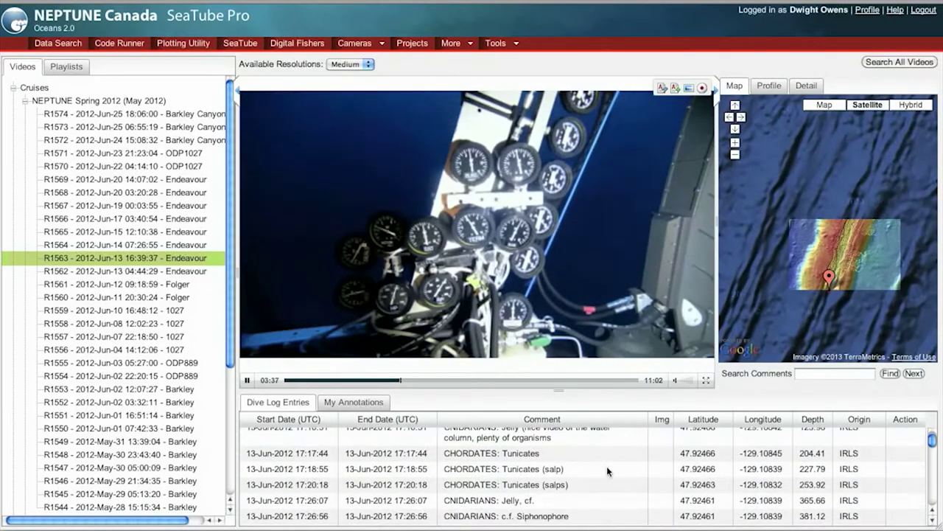
{"action": "scroll", "coordinate": [607, 466], "scroll_direction": "down", "scroll_amount": 5}
{"action": "scroll", "coordinate": [607, 472], "scroll_direction": "down", "scroll_amount": 6}
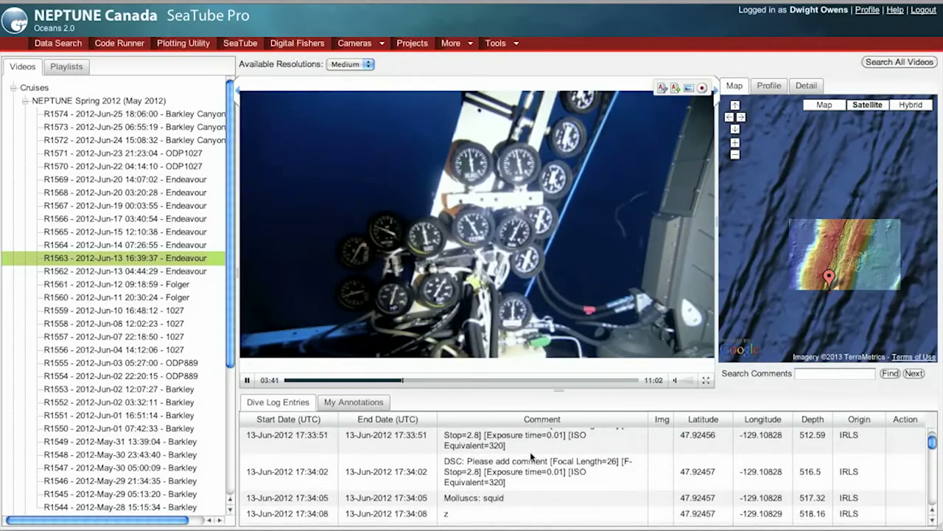
{"action": "left_click", "coordinate": [492, 445]}
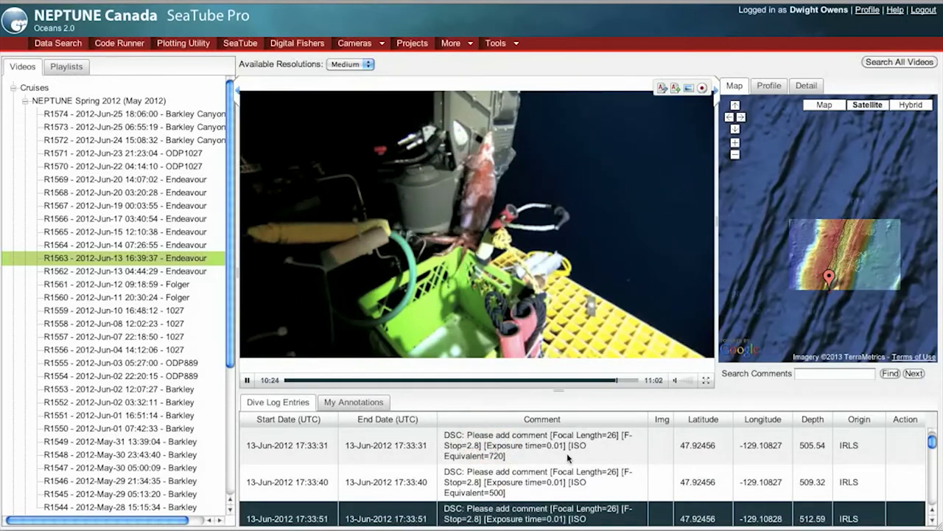
Search the dive comments for 'urchin' to reach the 00:23:29 sea urchin entry
{"action": "left_click", "coordinate": [836, 374]}
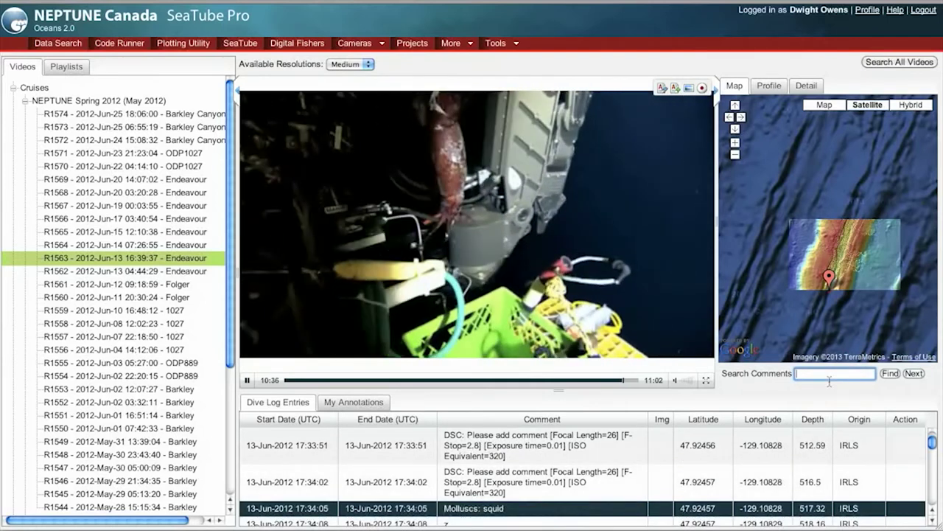
{"action": "type", "text": "urchin"}
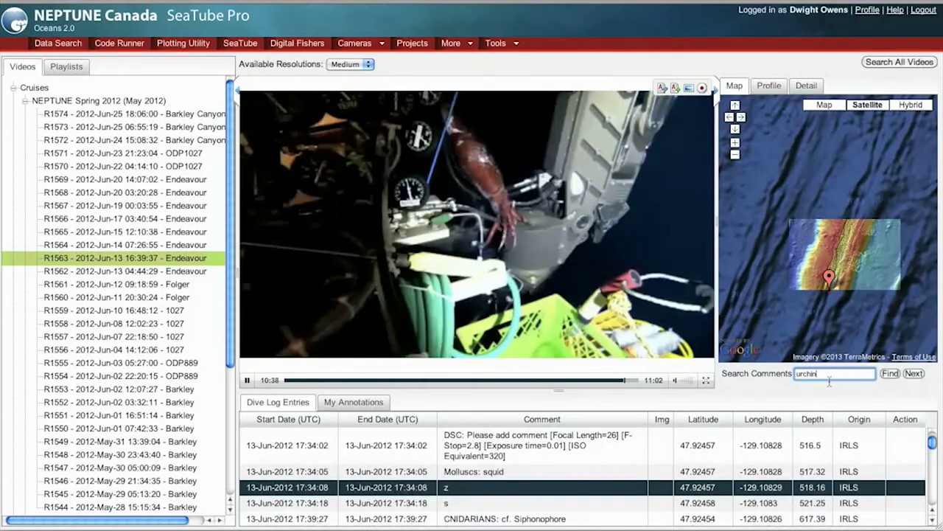
{"action": "left_click", "coordinate": [890, 375]}
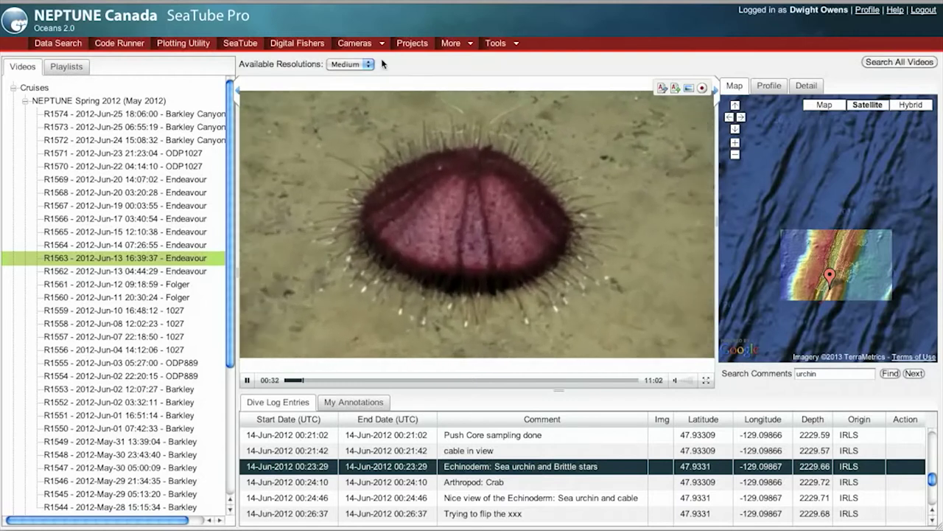
Change the video's resolution from Medium to High
{"action": "left_click", "coordinate": [368, 64]}
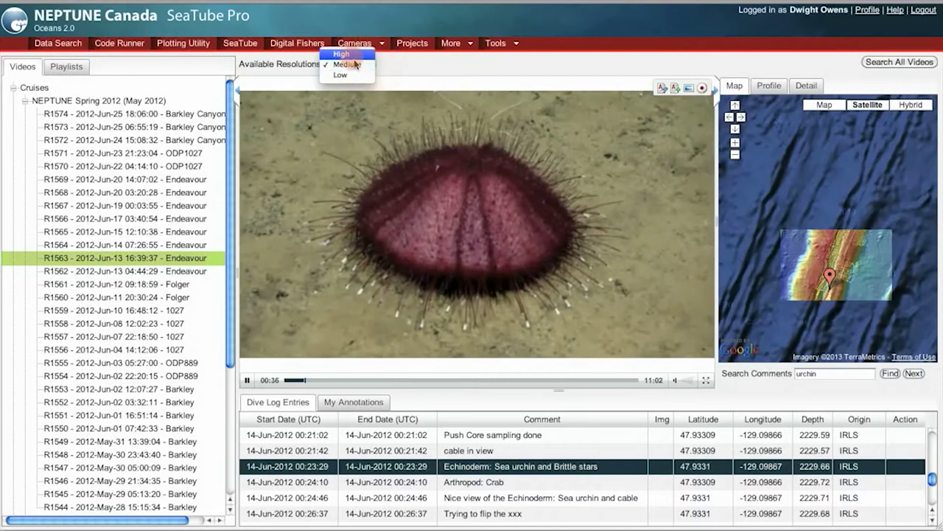
{"action": "left_click", "coordinate": [354, 58]}
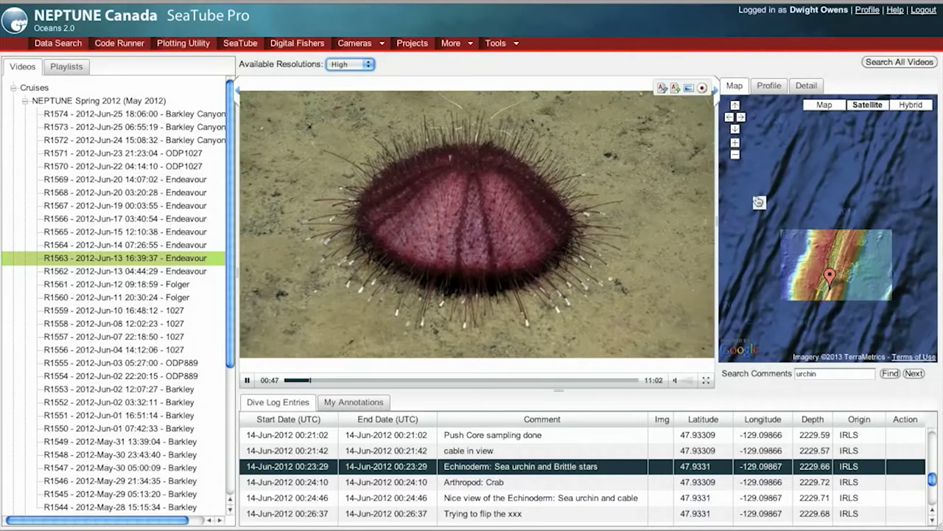
Zoom the map in on the dive marker and jump to the 23:05:33 'Arthropod: Shrimp' track point
{"action": "left_click", "coordinate": [735, 143]}
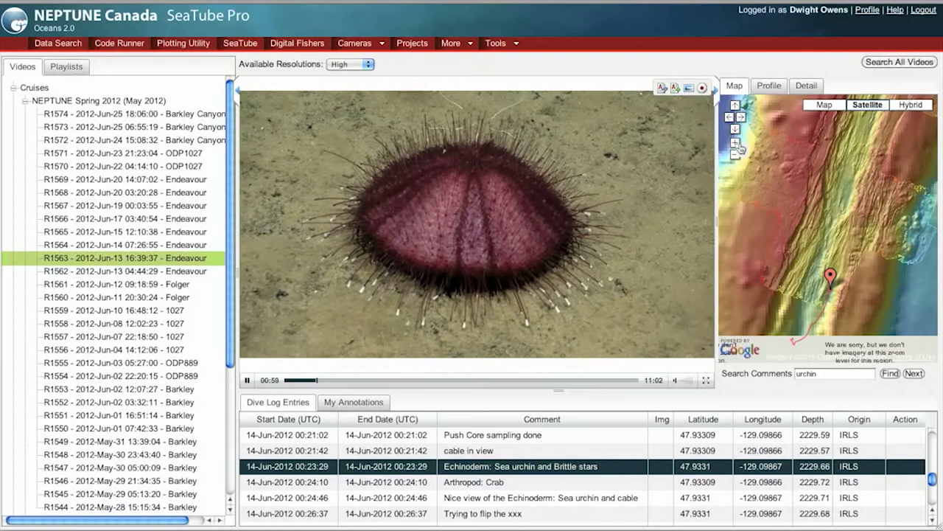
{"action": "left_click", "coordinate": [739, 151]}
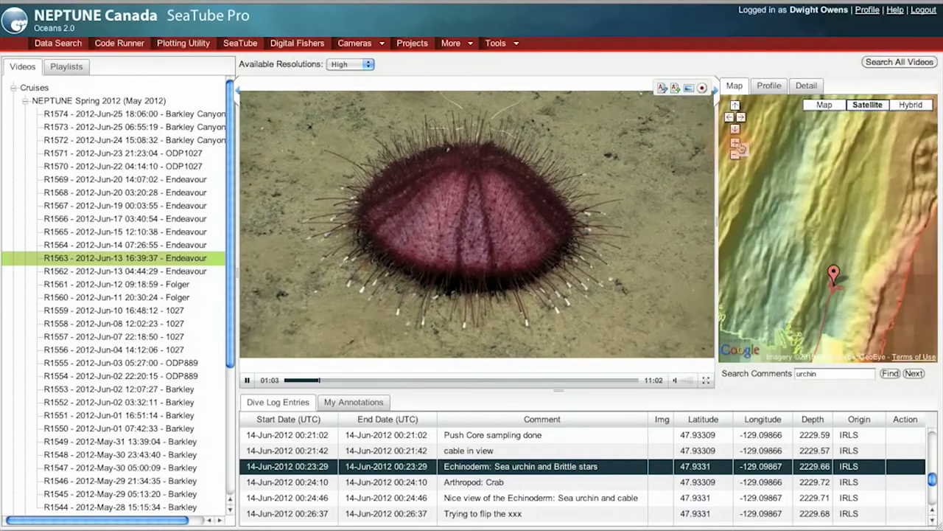
{"action": "left_click", "coordinate": [738, 144]}
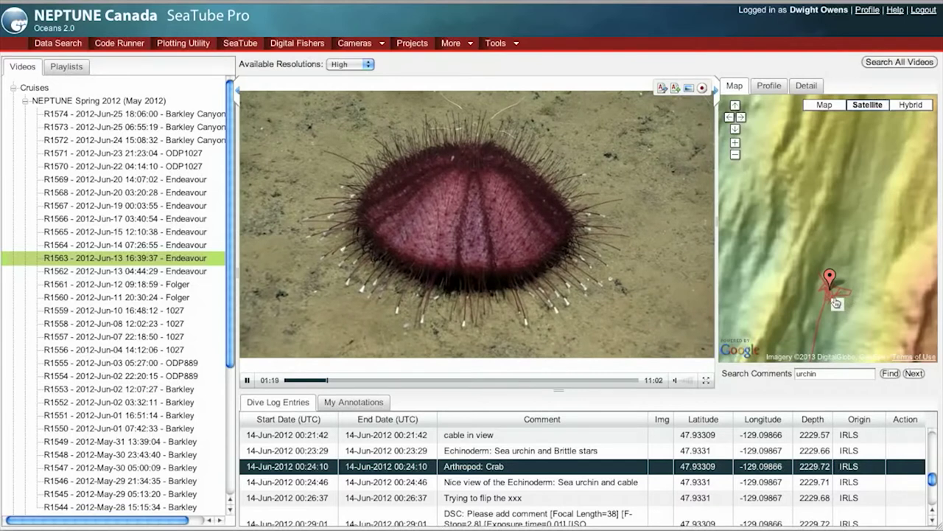
{"action": "left_click", "coordinate": [836, 302]}
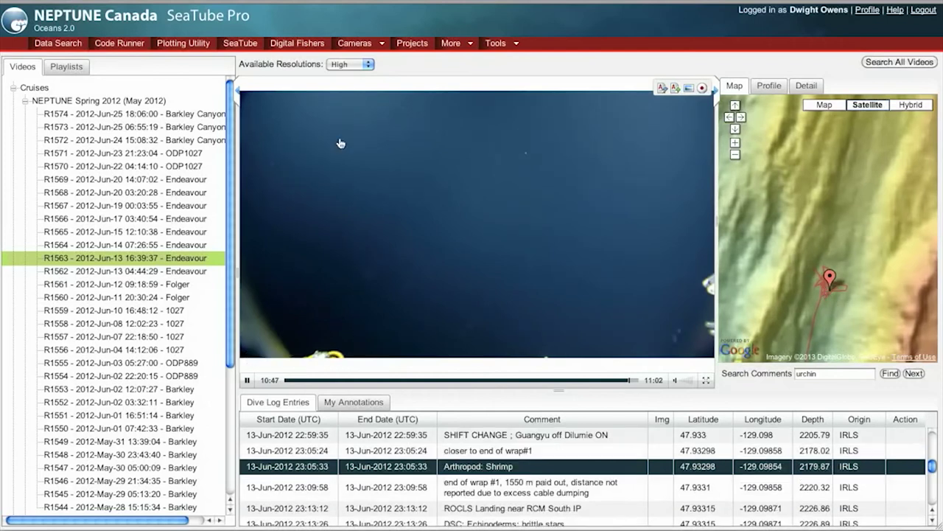
Open Folger Passage > Pinnacle_IP_2012-08 > 2013 > January > 12 and play the fourth OCEANCAMOPT06 clip
{"action": "left_click", "coordinate": [26, 101]}
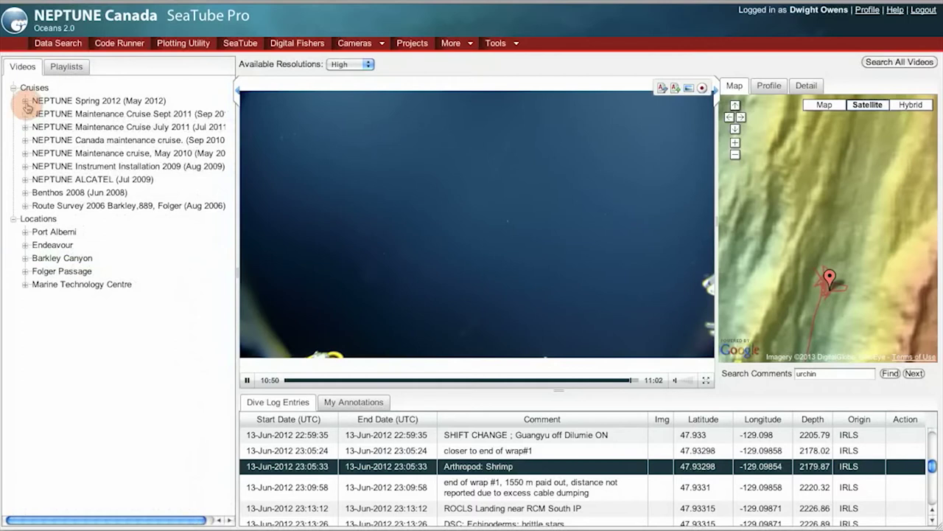
{"action": "left_click", "coordinate": [14, 90]}
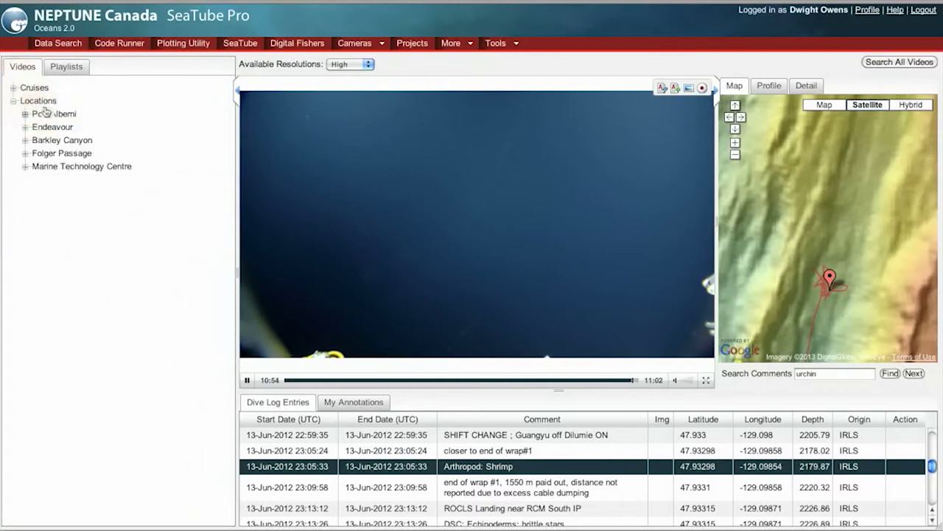
{"action": "left_click", "coordinate": [25, 154]}
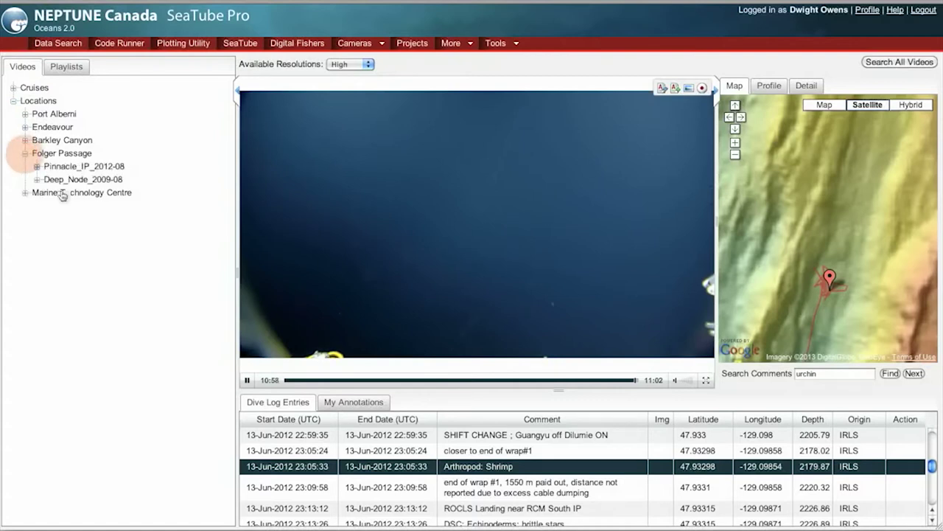
{"action": "left_click", "coordinate": [38, 166]}
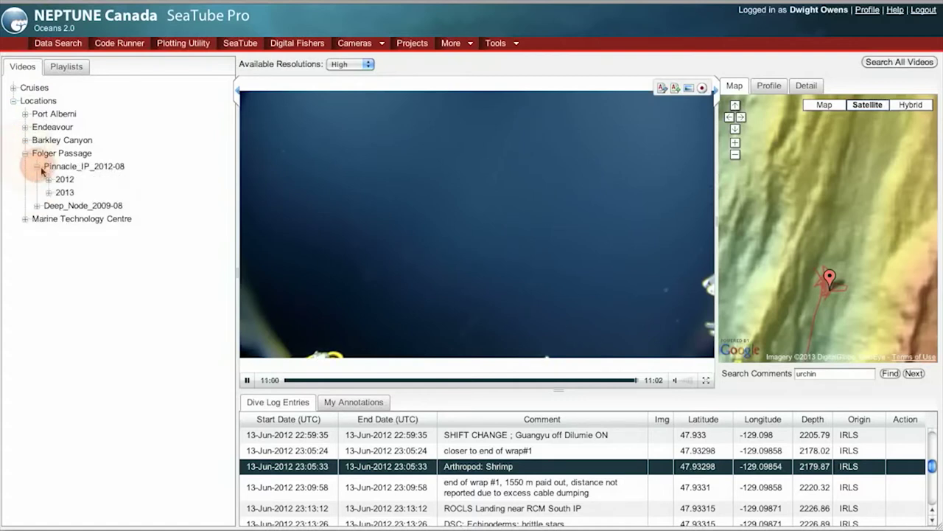
{"action": "left_click", "coordinate": [50, 192]}
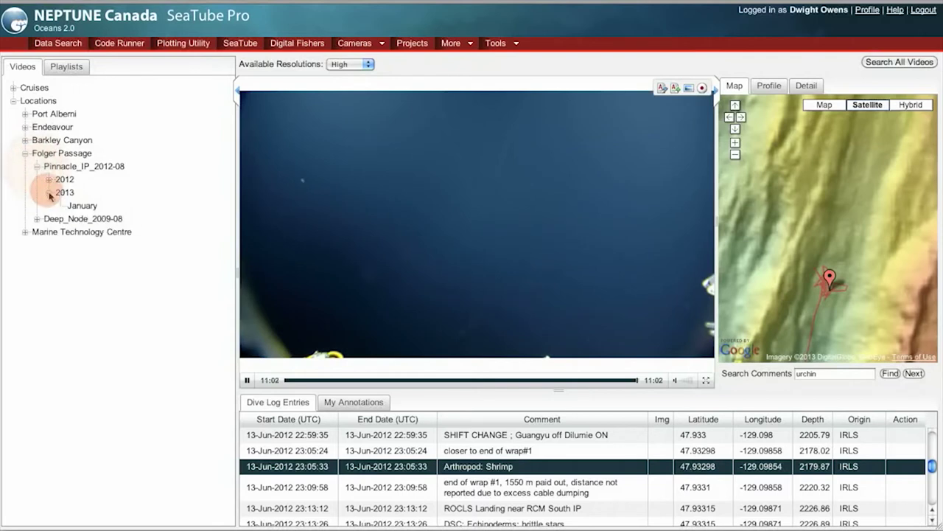
{"action": "left_click", "coordinate": [86, 209]}
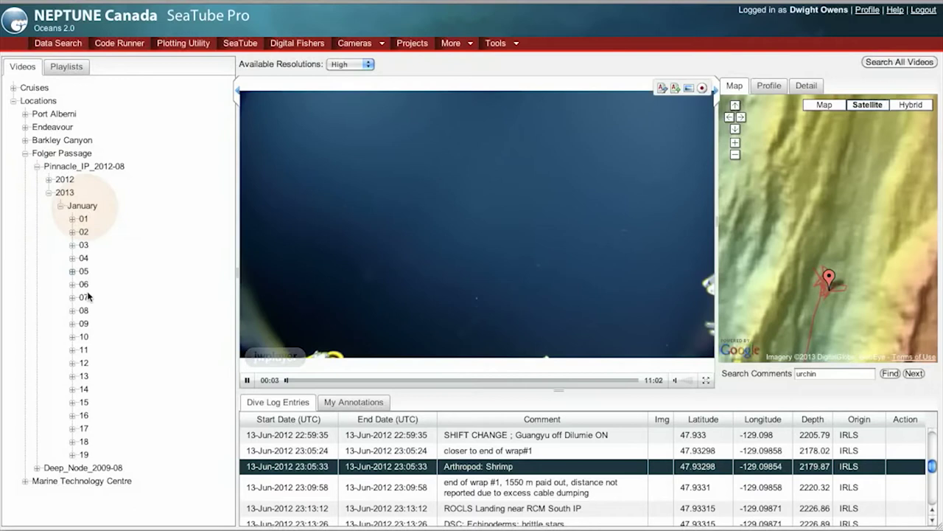
{"action": "left_click", "coordinate": [79, 365]}
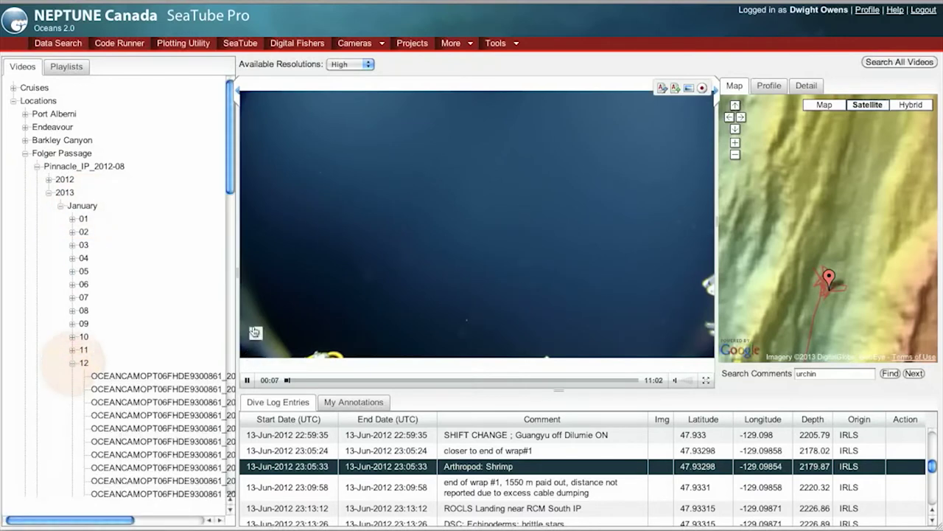
{"action": "left_click", "coordinate": [237, 274]}
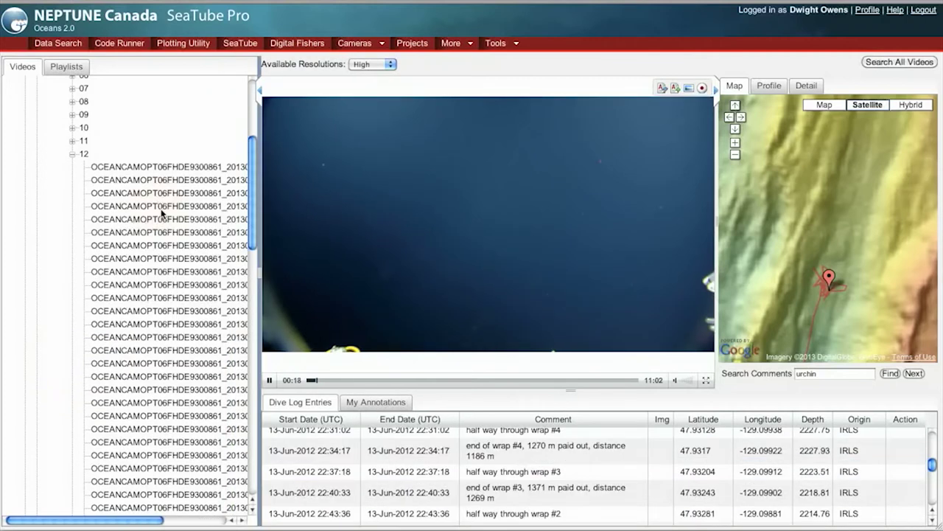
{"action": "left_click", "coordinate": [162, 210]}
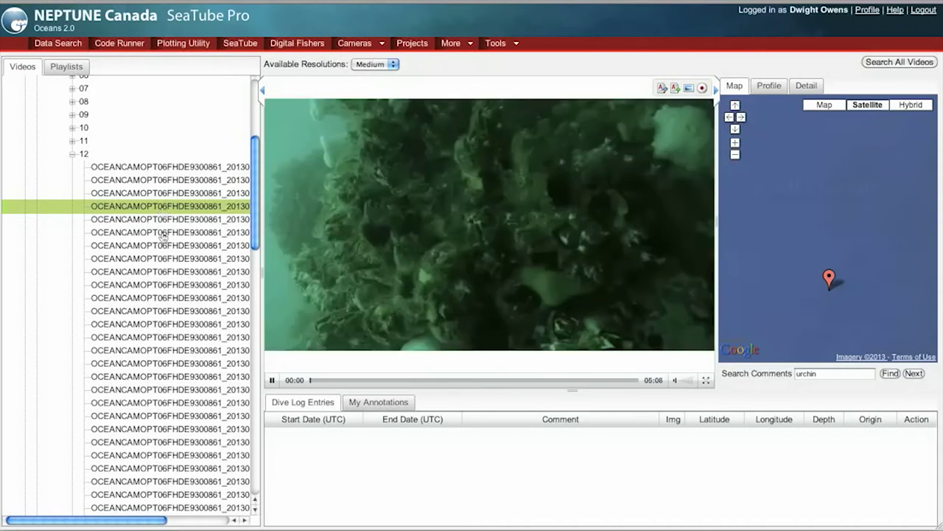
List Barkley Canyon's CanyonMidWest_IP_Pod4_2012-06-24 clips for 12 January 2013 with full file names
{"action": "scroll", "coordinate": [171, 333], "scroll_direction": "up", "scroll_amount": 5}
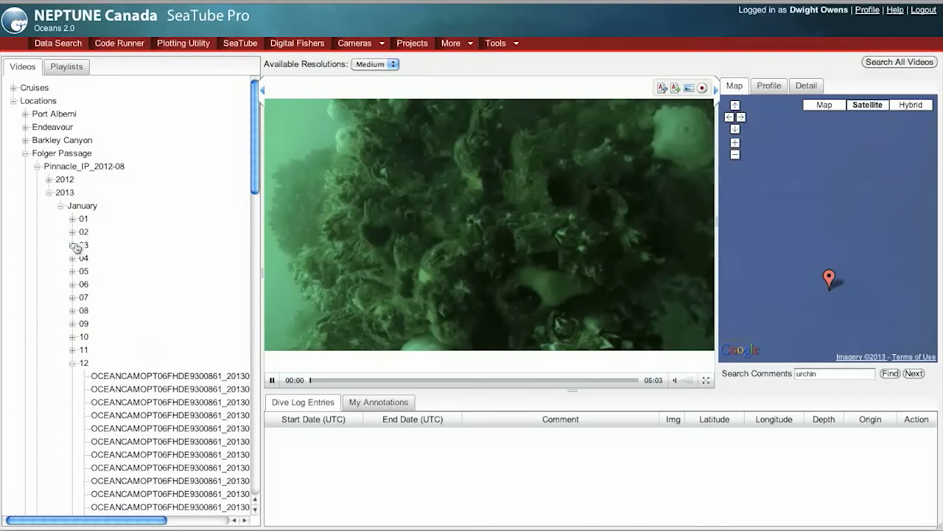
{"action": "left_click", "coordinate": [26, 153]}
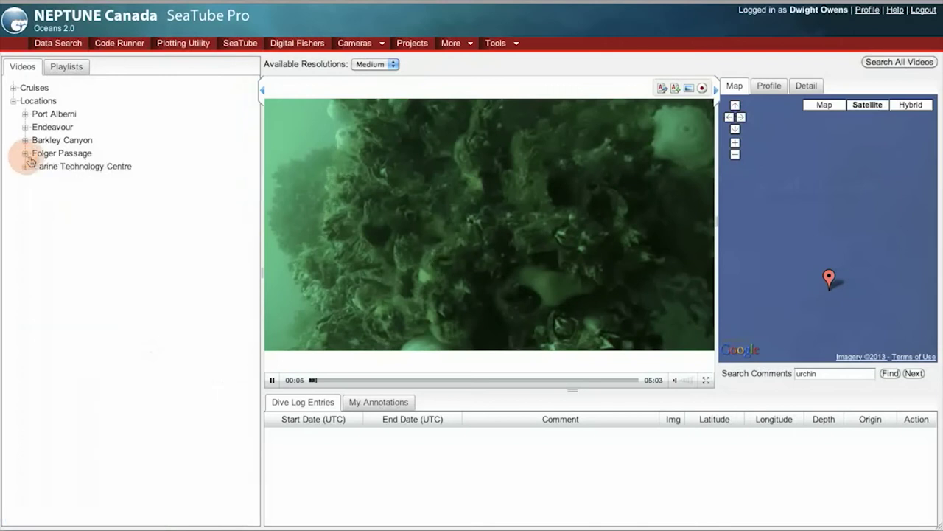
{"action": "left_click", "coordinate": [25, 140]}
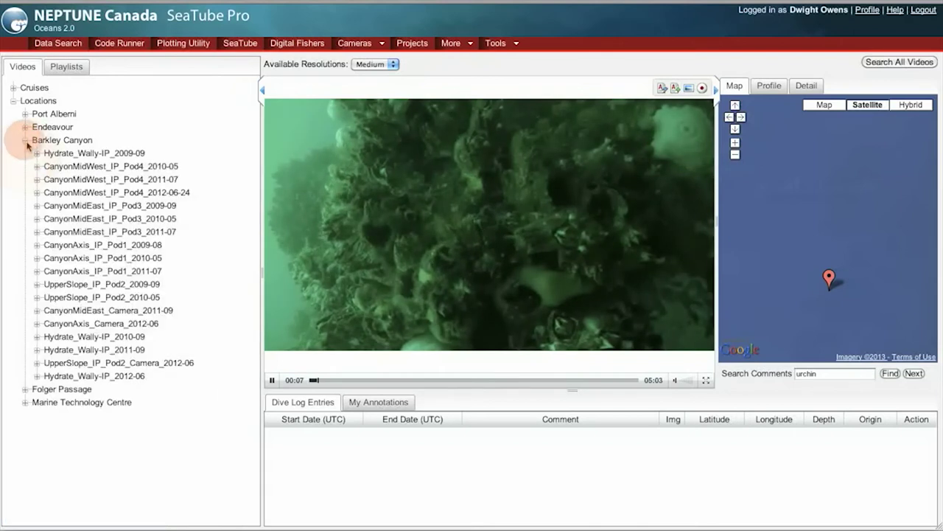
{"action": "left_click", "coordinate": [37, 193]}
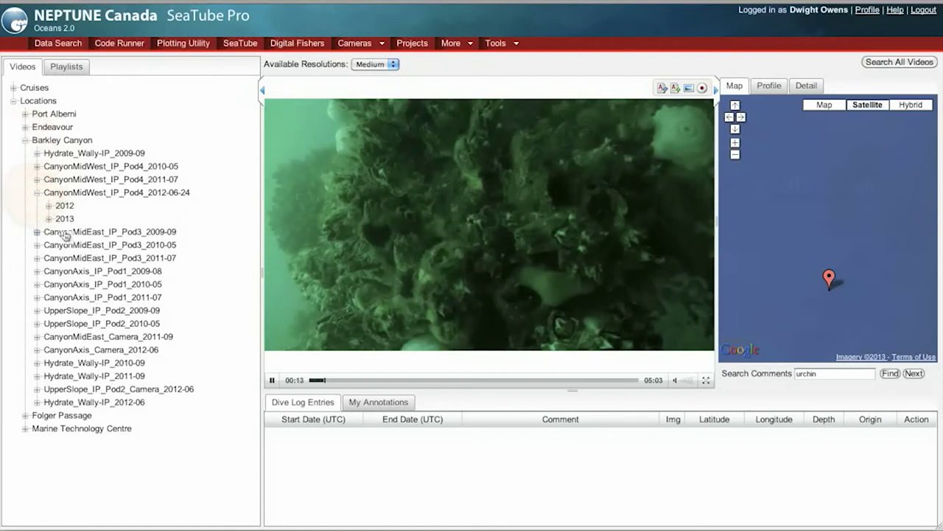
{"action": "left_click", "coordinate": [49, 219]}
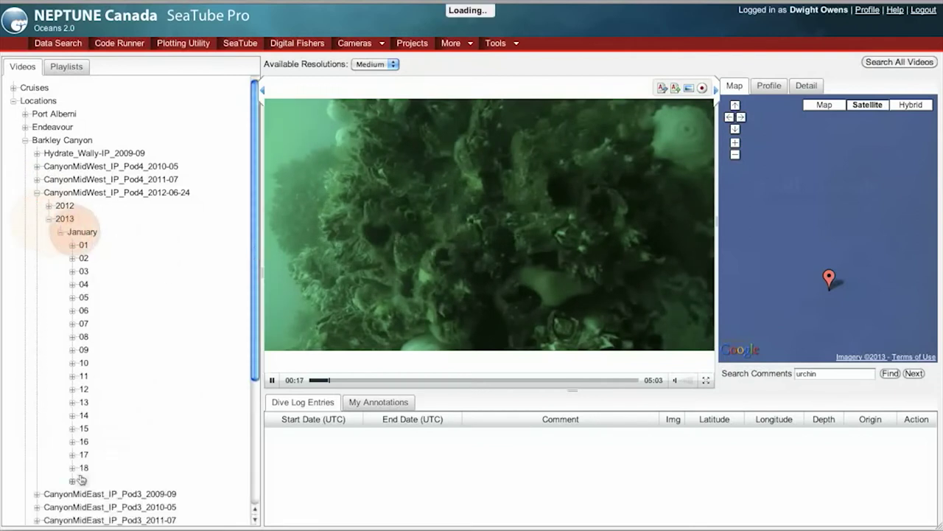
{"action": "left_click", "coordinate": [72, 389]}
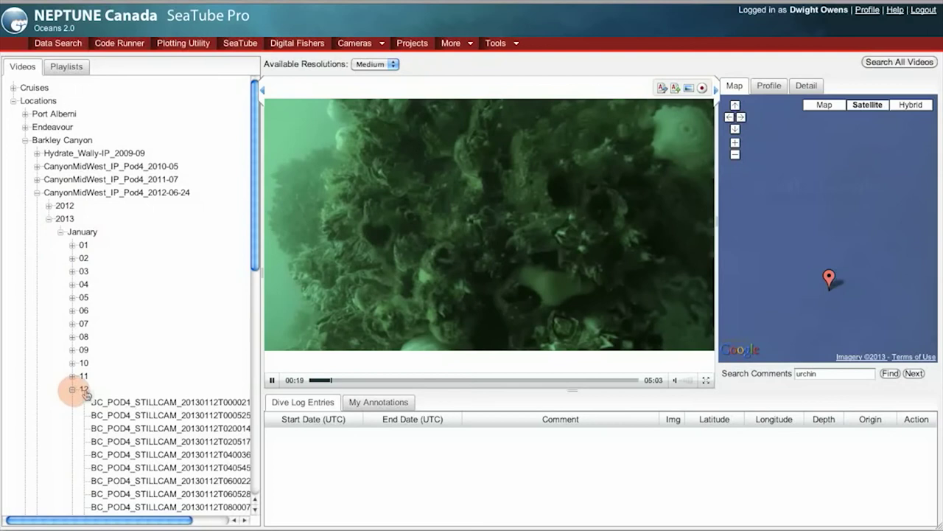
{"action": "left_click_drag", "start_coordinate": [261, 365], "coordinate": [338, 366]}
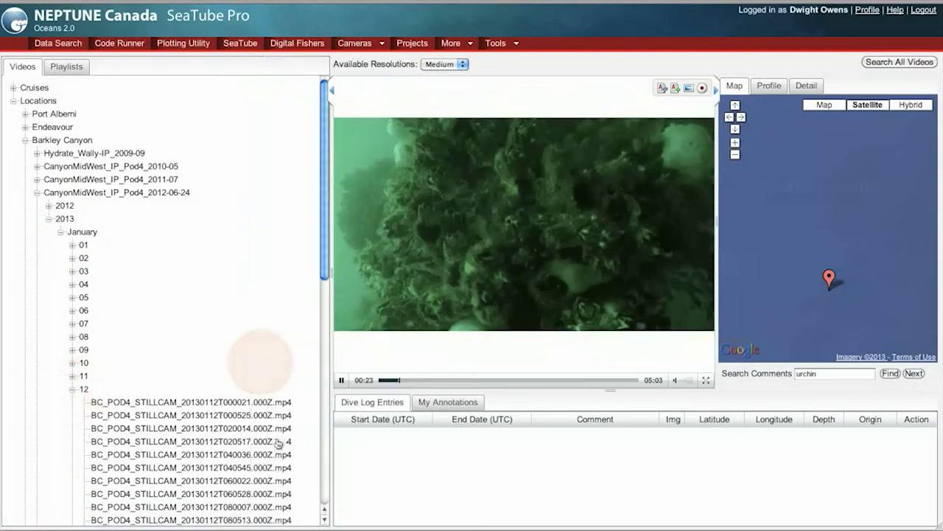
{"action": "scroll", "coordinate": [222, 451], "scroll_direction": "down", "scroll_amount": 6}
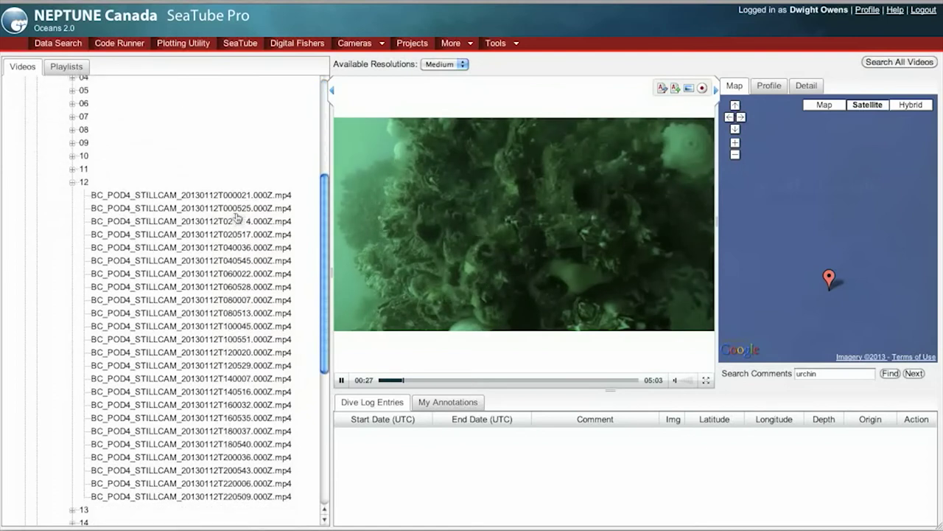
Play BC_POD4_STILLCAM_20130112T040545.000Z.mp4, browse its My Annotations, and skip ahead to 00:43
{"action": "left_click", "coordinate": [222, 259]}
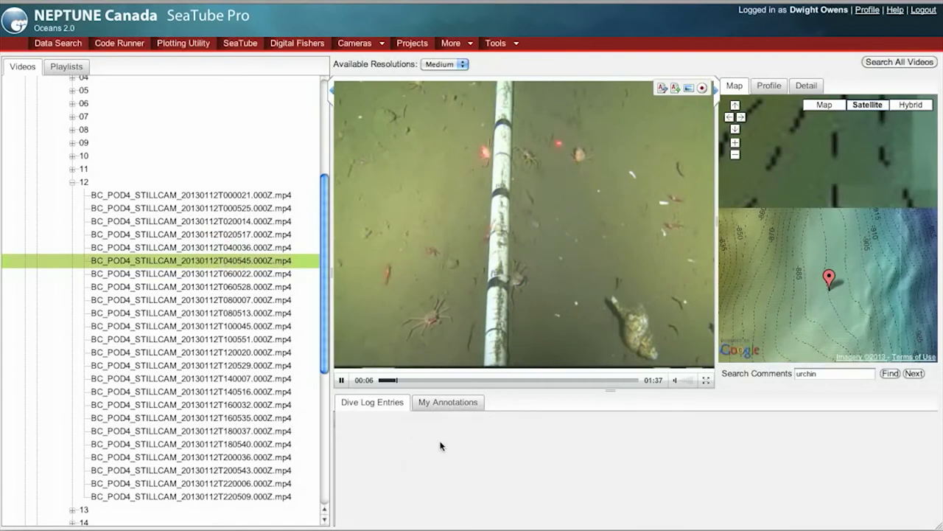
{"action": "left_click", "coordinate": [454, 404]}
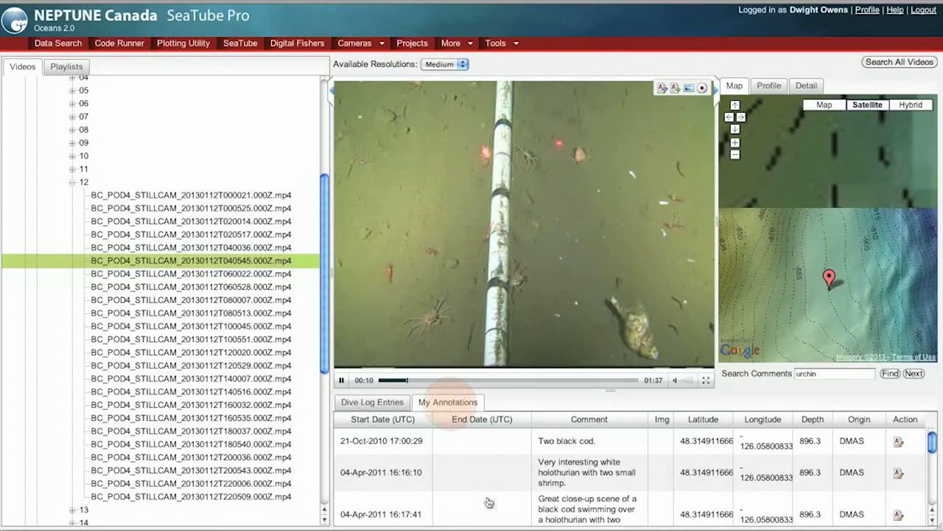
{"action": "scroll", "coordinate": [488, 502], "scroll_direction": "down", "scroll_amount": 1}
{"action": "scroll", "coordinate": [488, 503], "scroll_direction": "down", "scroll_amount": 1}
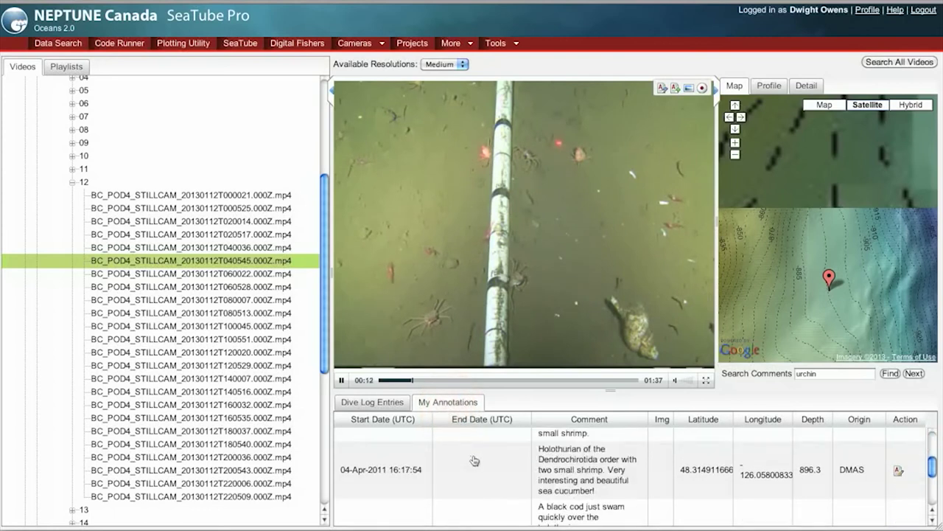
{"action": "scroll", "coordinate": [480, 475], "scroll_direction": "down", "scroll_amount": 2}
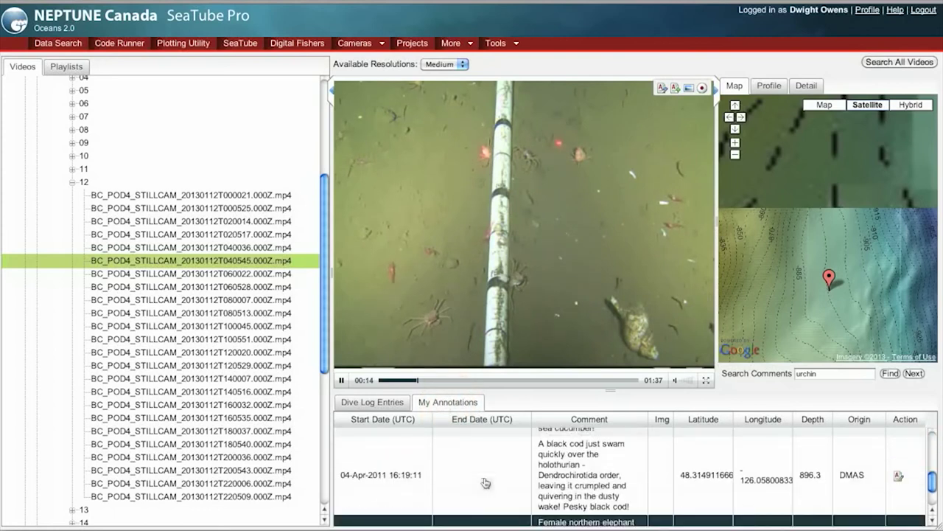
{"action": "scroll", "coordinate": [485, 483], "scroll_direction": "down", "scroll_amount": 1}
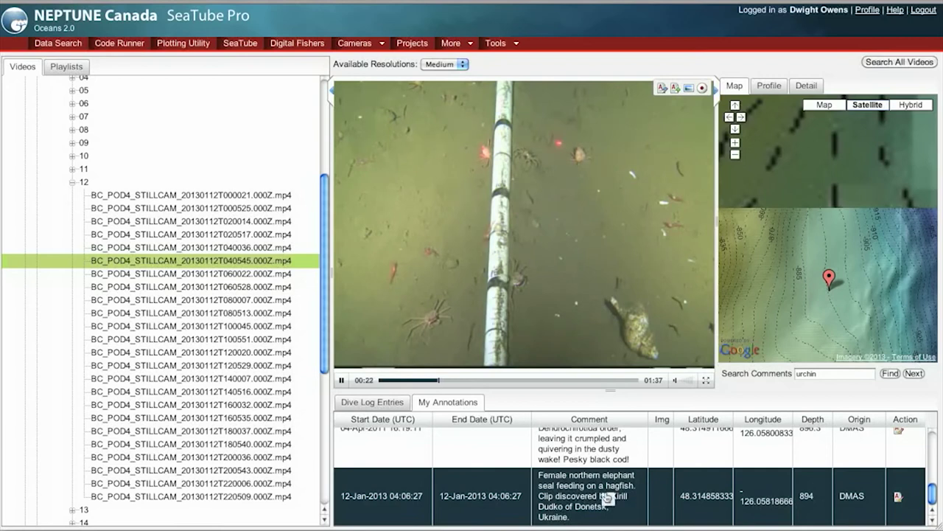
{"action": "left_click", "coordinate": [461, 380]}
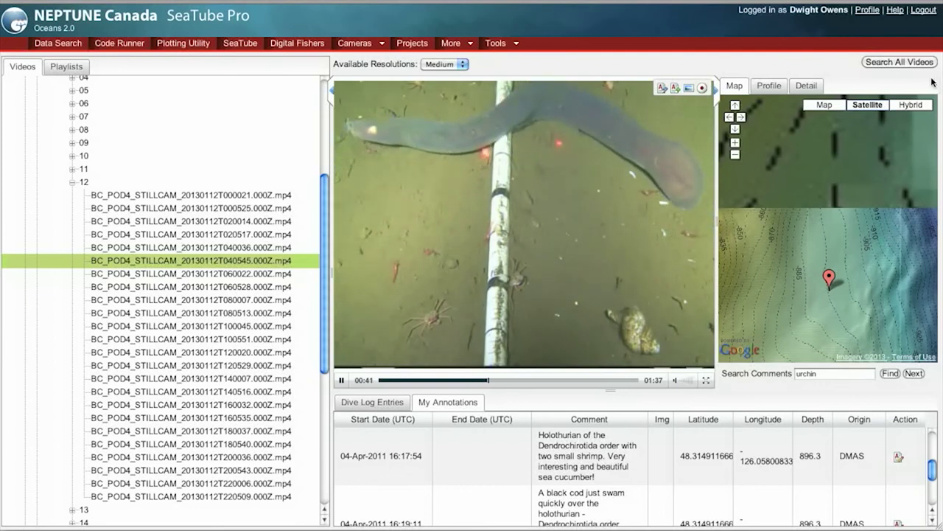
Search all videos for 'seapig'
{"action": "left_click", "coordinate": [883, 65]}
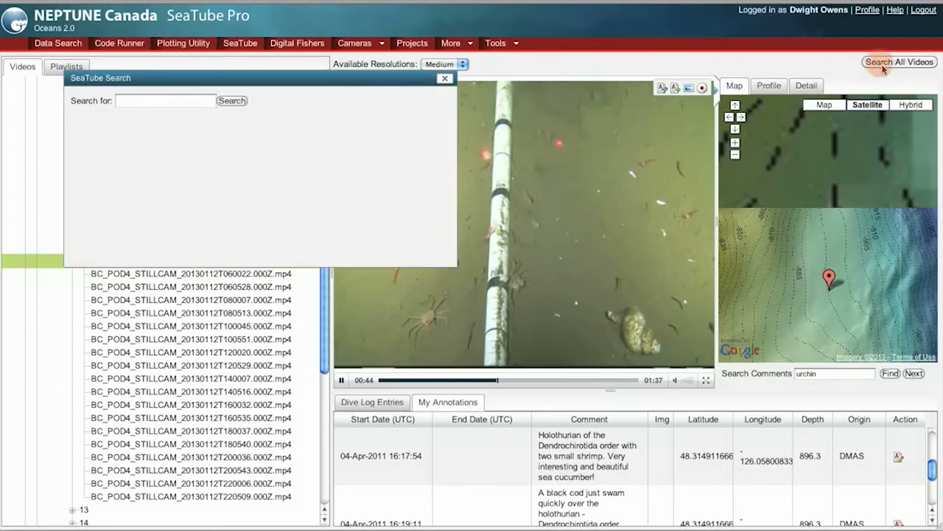
{"action": "left_click_drag", "start_coordinate": [340, 83], "coordinate": [489, 143]}
{"action": "left_click", "coordinate": [290, 163]}
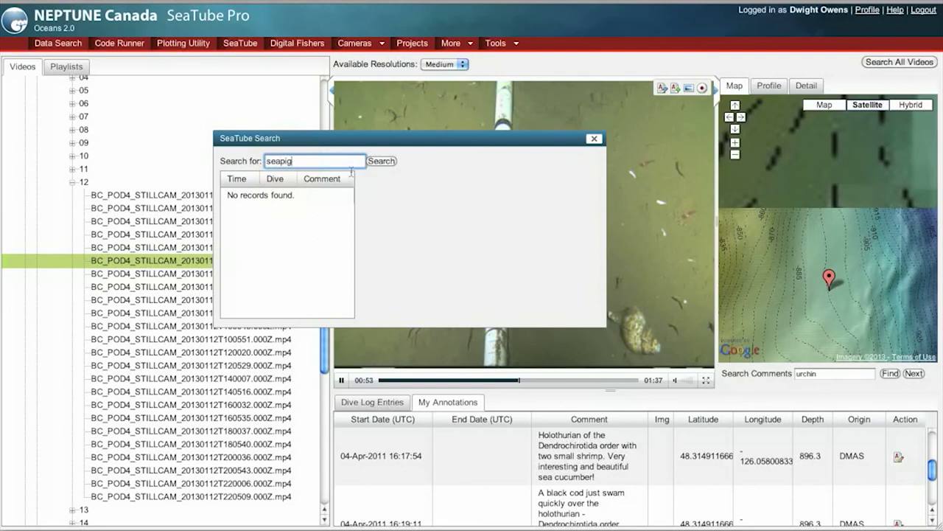
{"action": "left_click", "coordinate": [379, 161]}
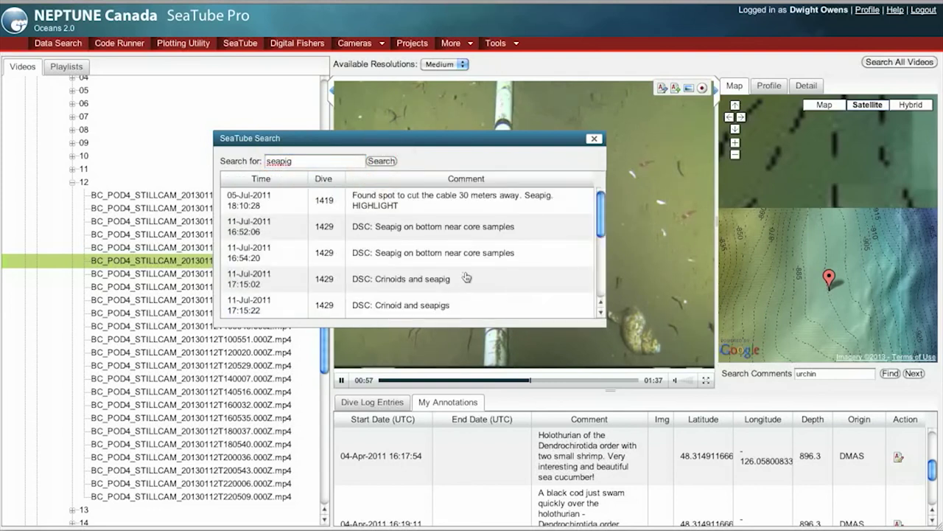
Play the 22-Jul-2011 'DSC: Flying seapig' dive 1448 result and move the search window lower-left
{"action": "scroll", "coordinate": [466, 277], "scroll_direction": "down", "scroll_amount": 1}
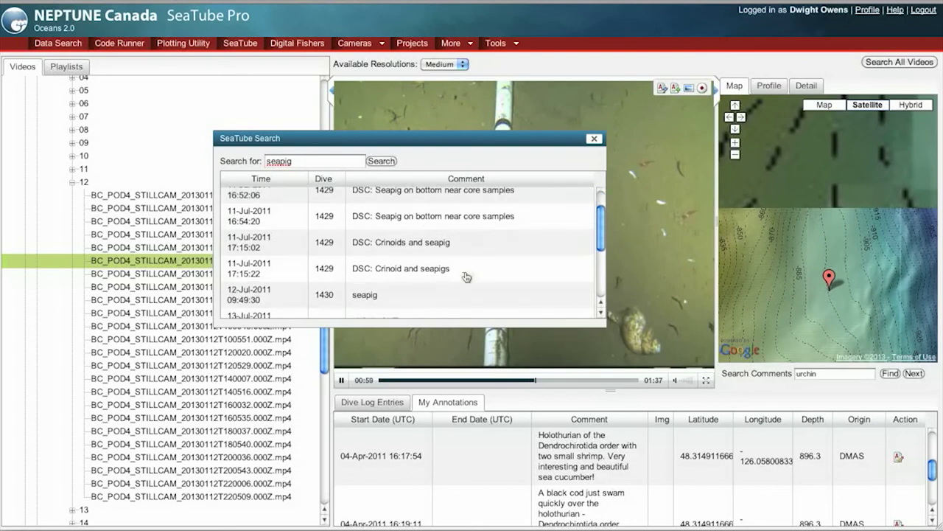
{"action": "scroll", "coordinate": [467, 277], "scroll_direction": "down", "scroll_amount": 3}
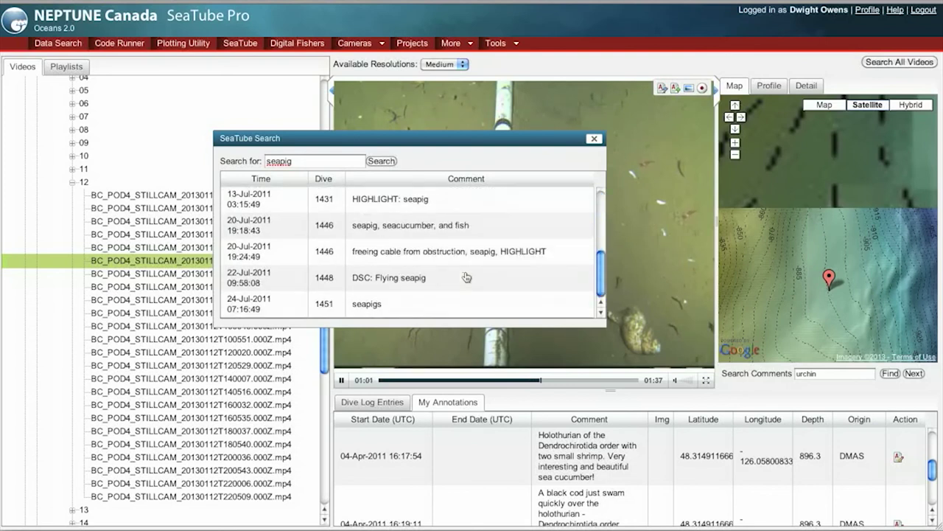
{"action": "left_click", "coordinate": [366, 285]}
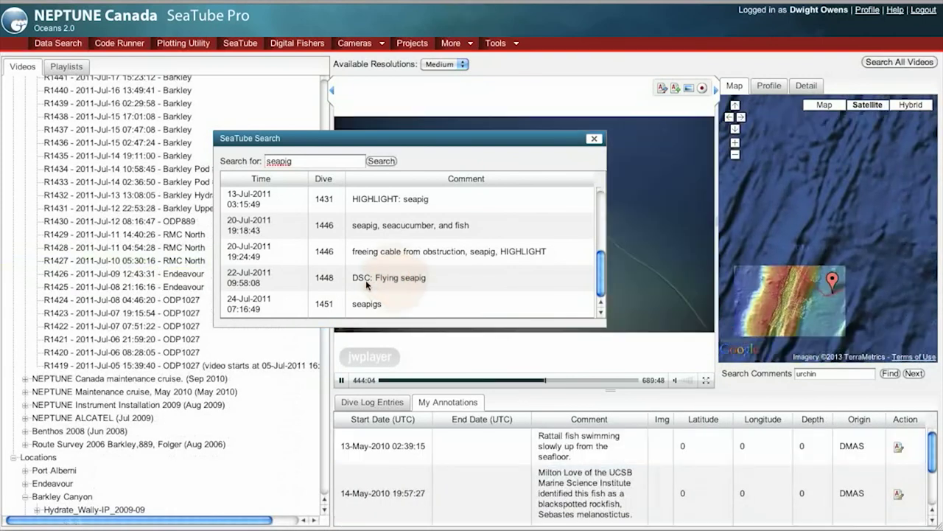
{"action": "left_click", "coordinate": [433, 139]}
{"action": "left_click_drag", "start_coordinate": [433, 139], "coordinate": [263, 283]}
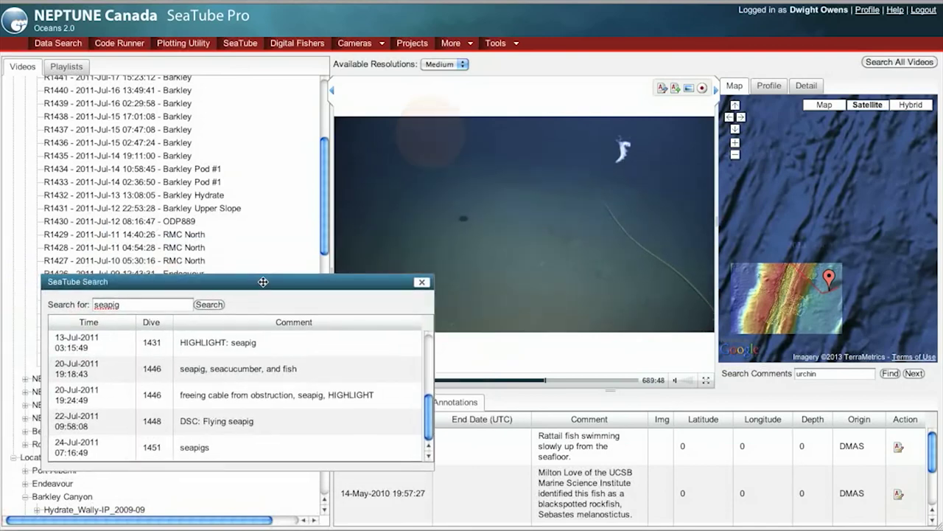